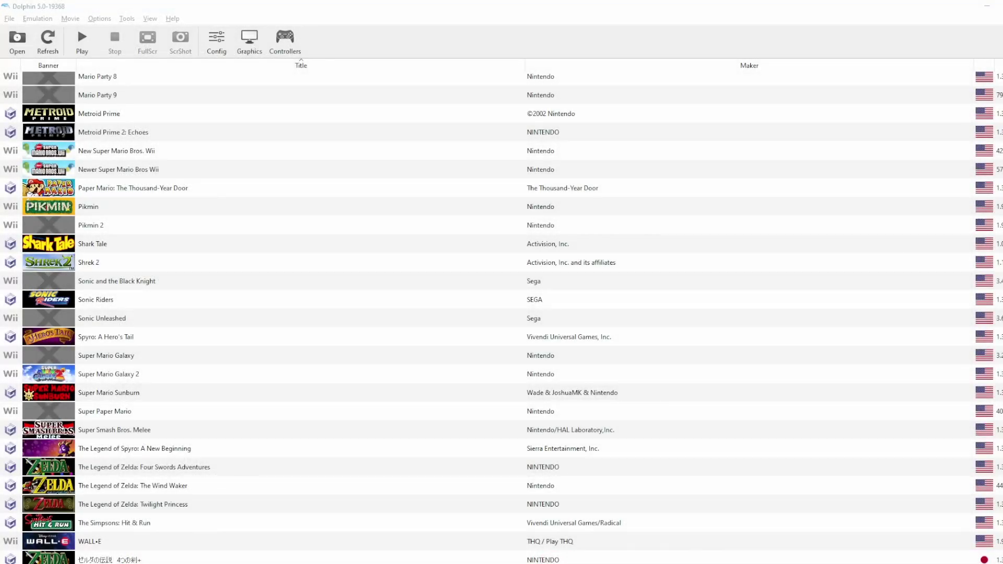
- Open the properties of The Legend of Spyro: A New Beginning and show the end of its Gecko code list
{"action": "right_click", "coordinate": [206, 448]}
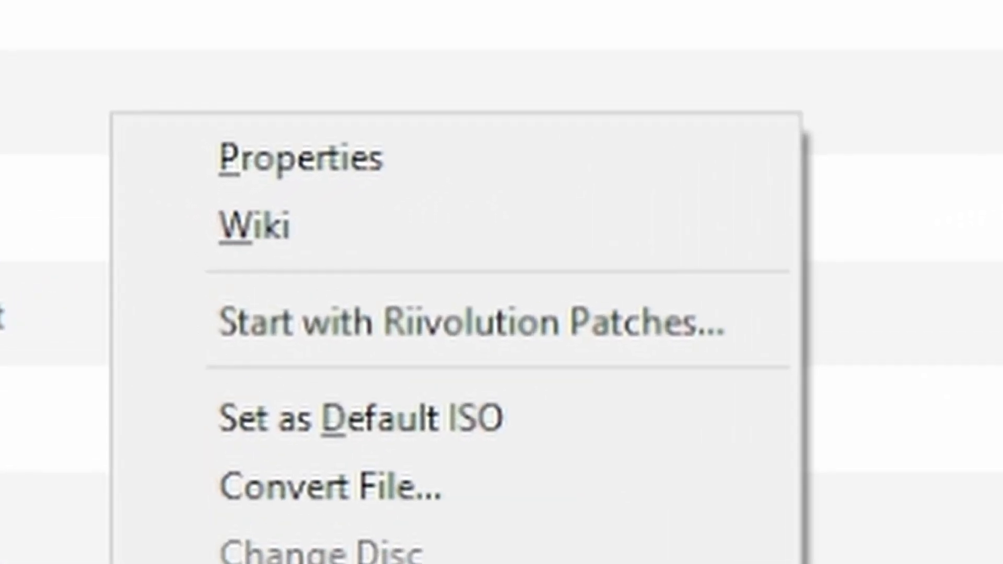
{"action": "key", "text": "p"}
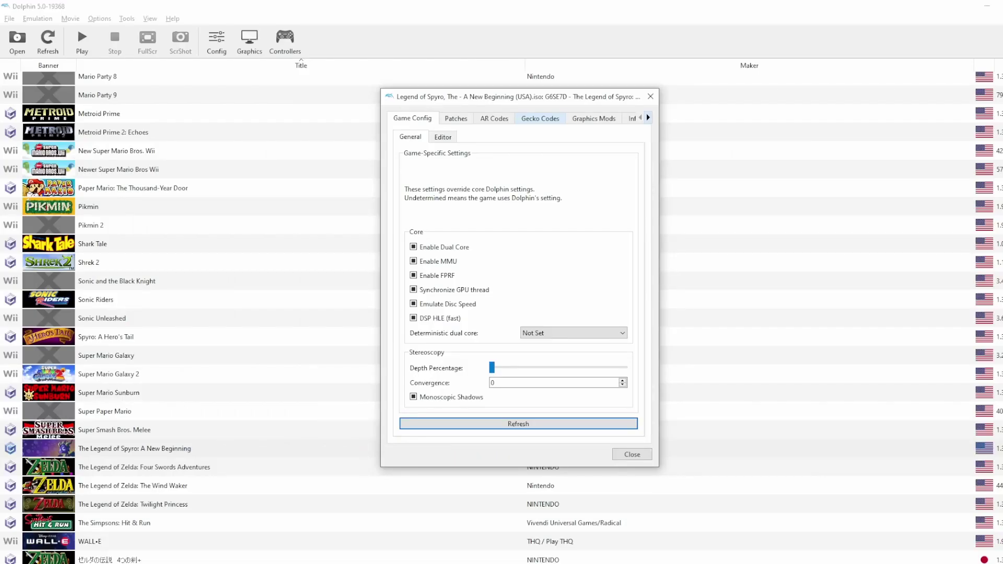
{"action": "left_click", "coordinate": [540, 118]}
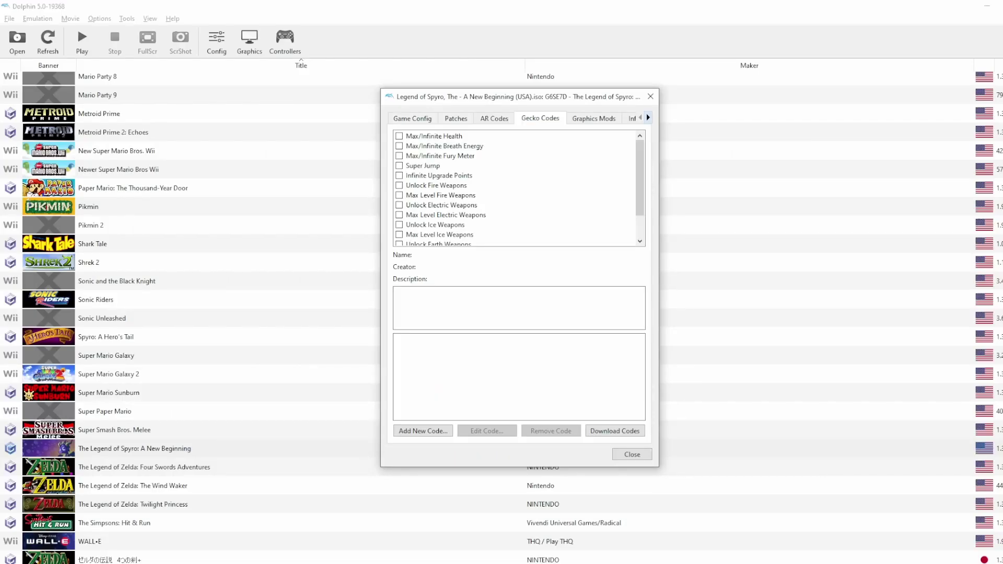
{"action": "scroll", "coordinate": [517, 188], "scroll_direction": "down", "scroll_amount": 1}
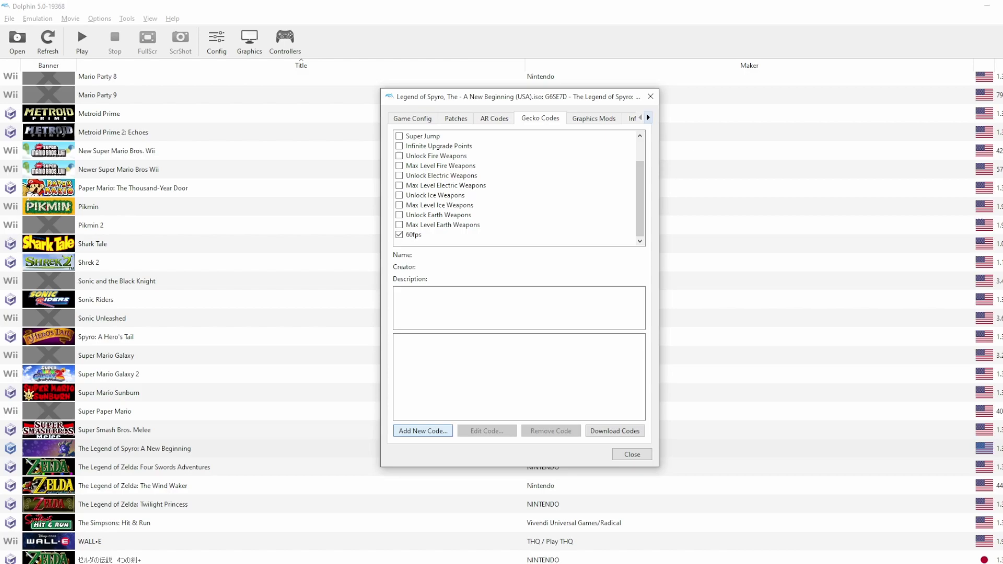
{"action": "left_click", "coordinate": [423, 431]}
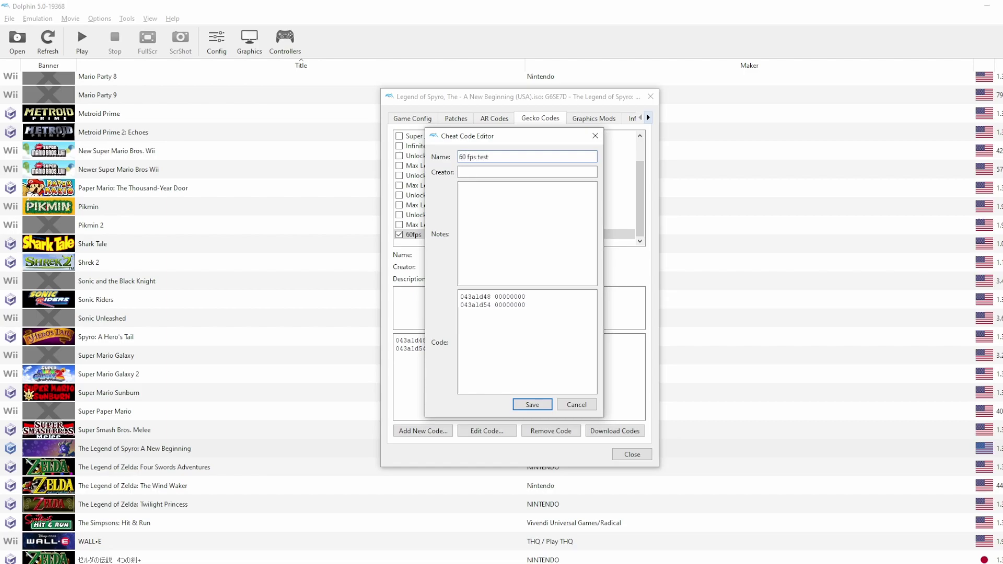
{"action": "key", "text": "Return"}
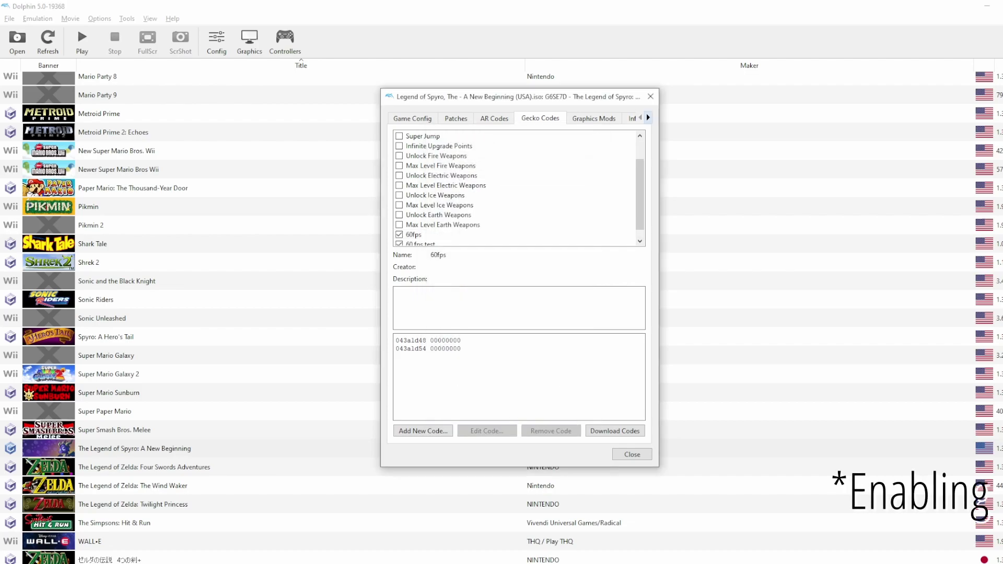
{"action": "scroll", "coordinate": [517, 188], "scroll_direction": "down", "scroll_amount": 1}
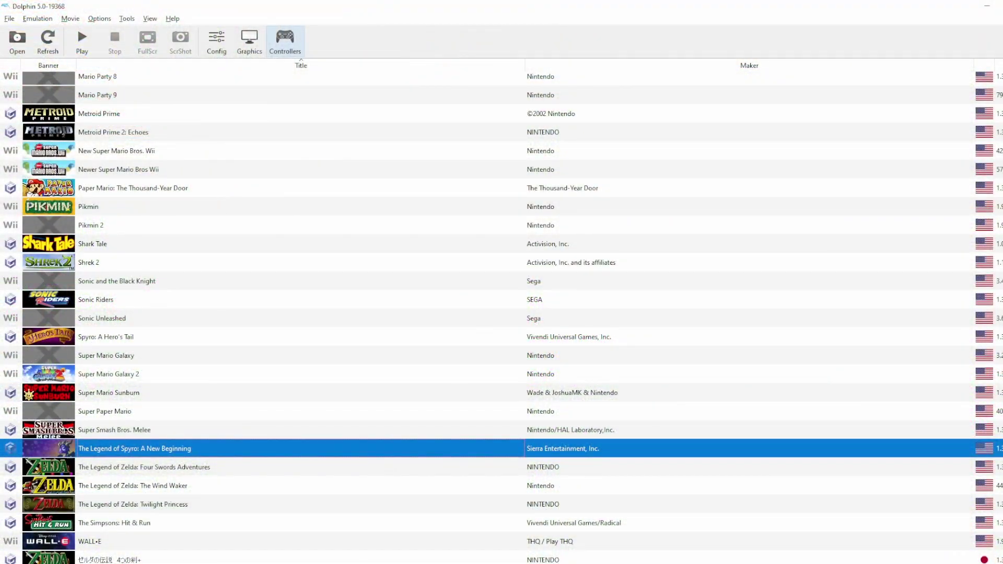
- Open the controller settings and review the available device types for Wii Remote 1
{"action": "left_click", "coordinate": [285, 40]}
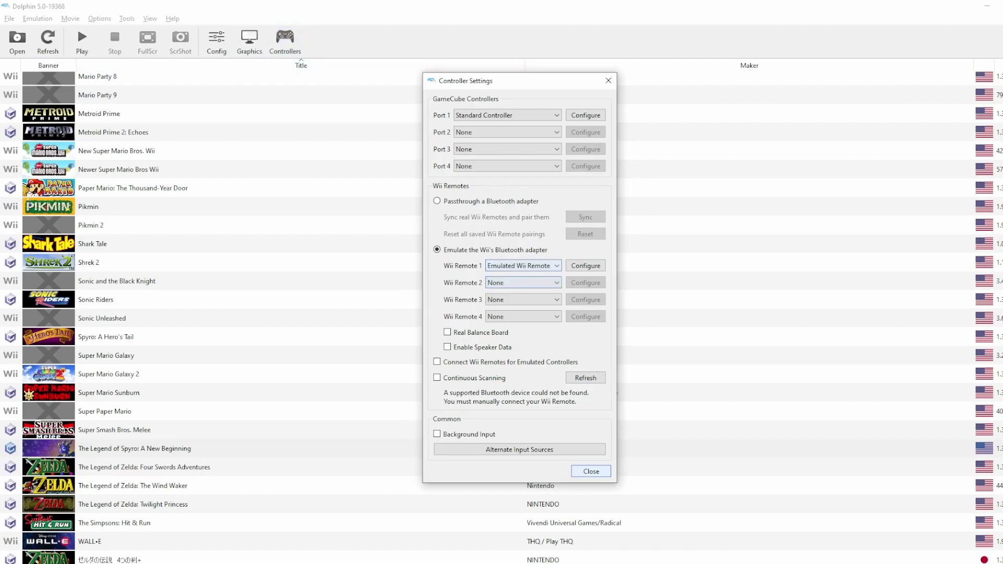
{"action": "key", "text": "alt+Down"}
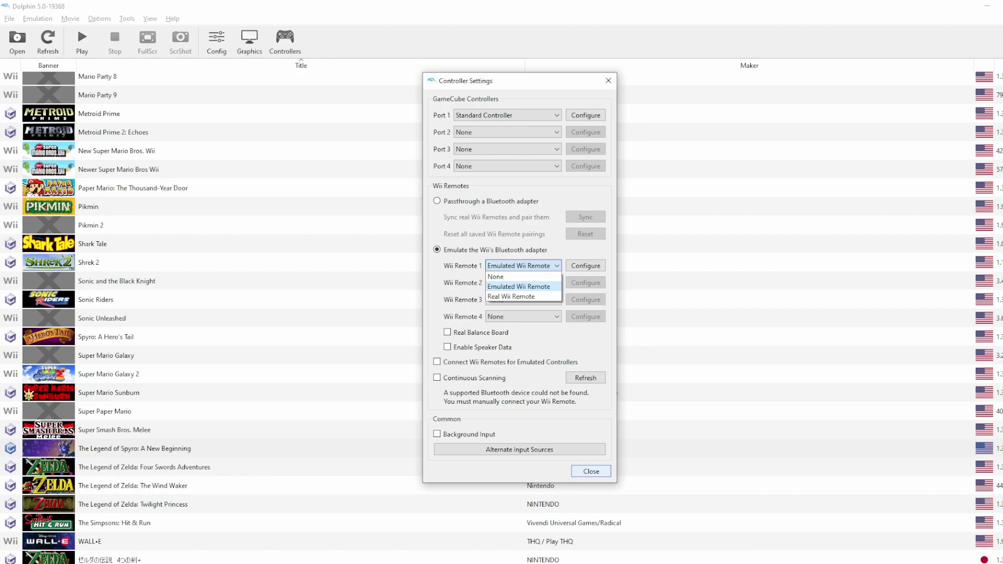
{"action": "key", "text": "Up"}
{"action": "key", "text": "Down"}
{"action": "key", "text": "Down"}
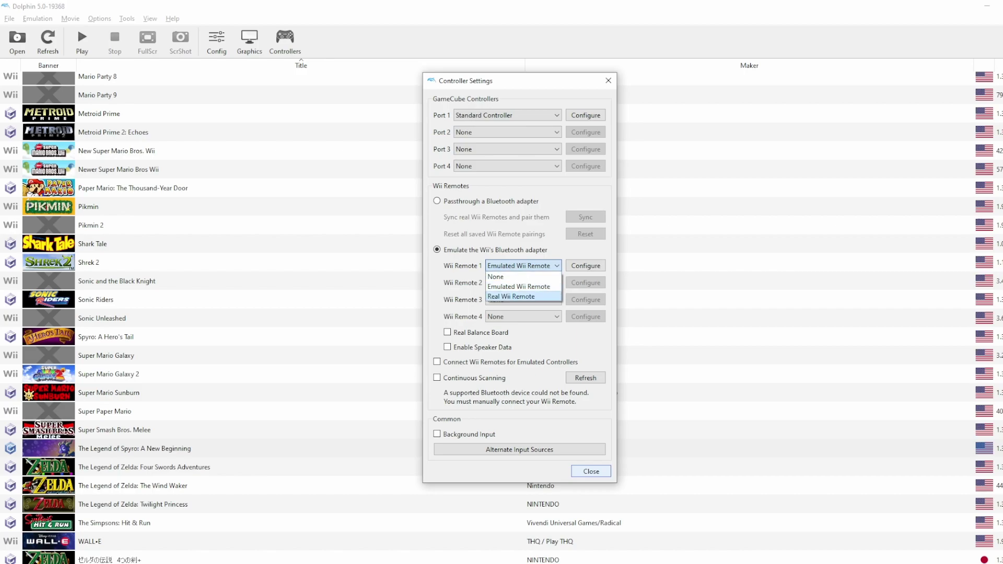
{"action": "key", "text": "Up"}
{"action": "key", "text": "Up"}
{"action": "key", "text": "Down"}
{"action": "key", "text": "Down"}
{"action": "key", "text": "Up"}
{"action": "key", "text": "Up"}
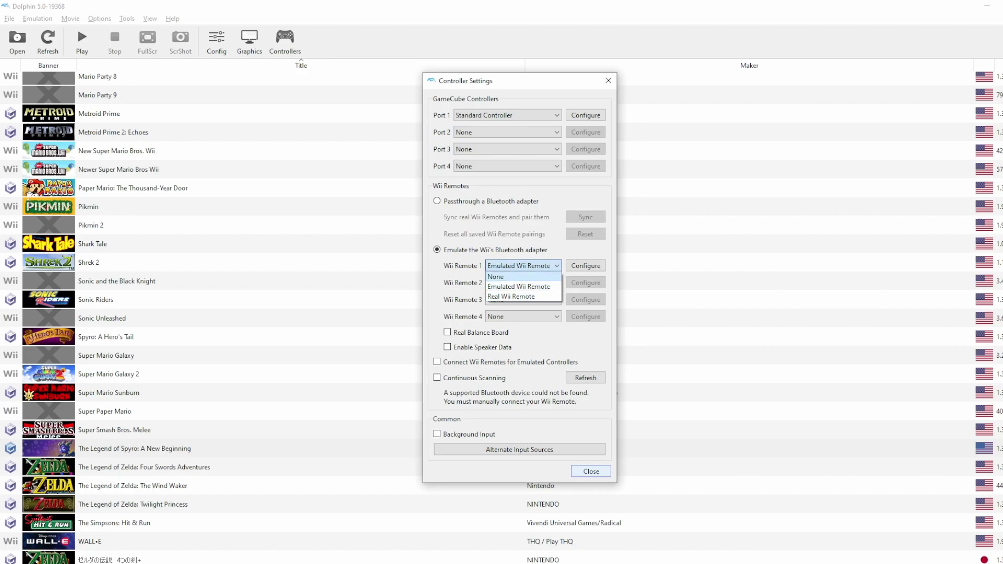
{"action": "key", "text": "Down"}
{"action": "key", "text": "Down"}
{"action": "key", "text": "Up"}
{"action": "key", "text": "Up"}
{"action": "key", "text": "Down"}
{"action": "key", "text": "Down"}
{"action": "key", "text": "Up"}
{"action": "key", "text": "Up"}
{"action": "key", "text": "Down"}
{"action": "key", "text": "Down"}
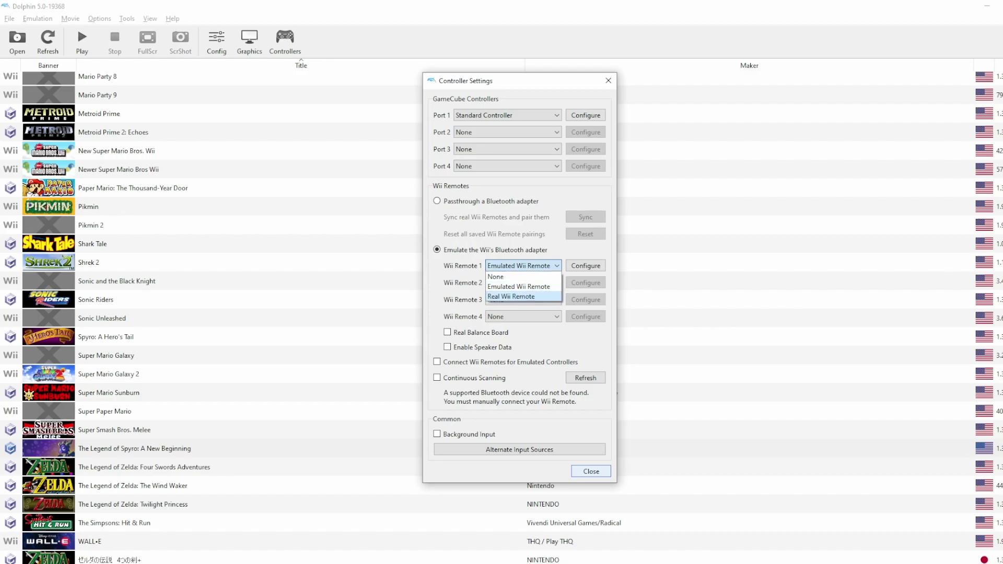
{"action": "key", "text": "Up"}
{"action": "key", "text": "Up"}
{"action": "key", "text": "Down"}
{"action": "key", "text": "Down"}
{"action": "key", "text": "Up"}
{"action": "key", "text": "Up"}
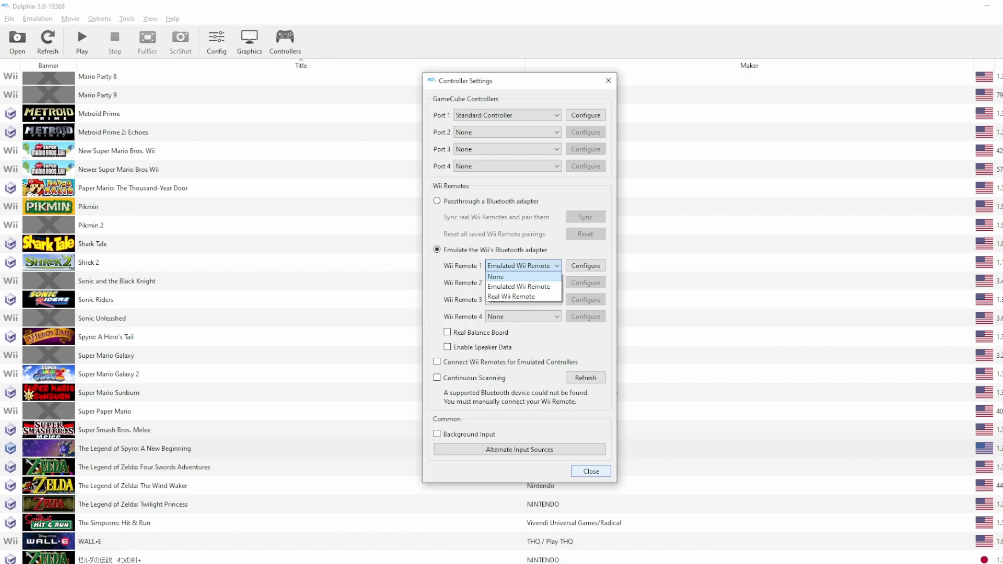
- Configure Wii Remote 1 as an Emulated Wii Remote and set its extension to Classic Controller
{"action": "key", "text": "Down"}
{"action": "key", "text": "Tab"}
{"action": "key", "text": "Return"}
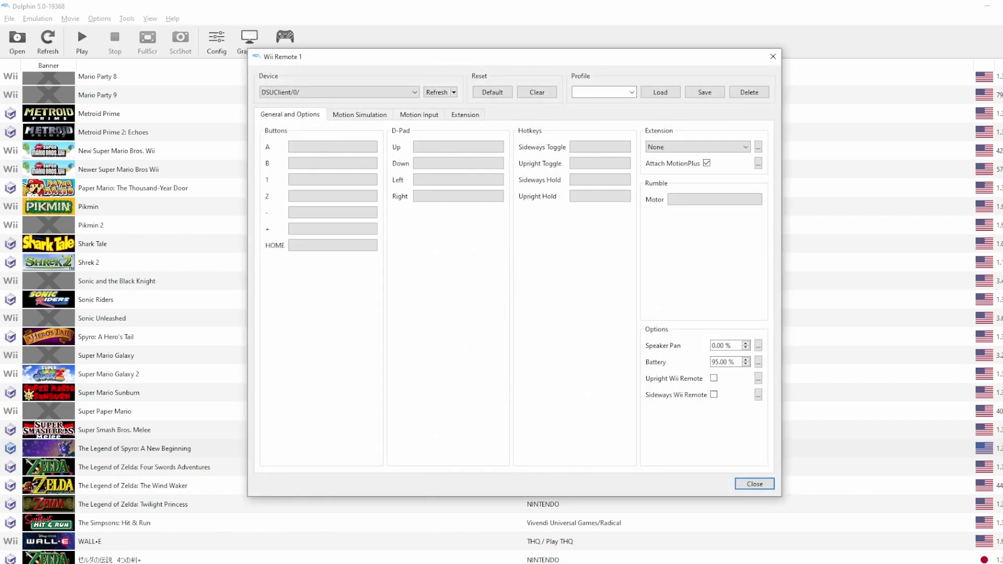
{"action": "key", "text": "alt+Down"}
{"action": "key", "text": "Down"}
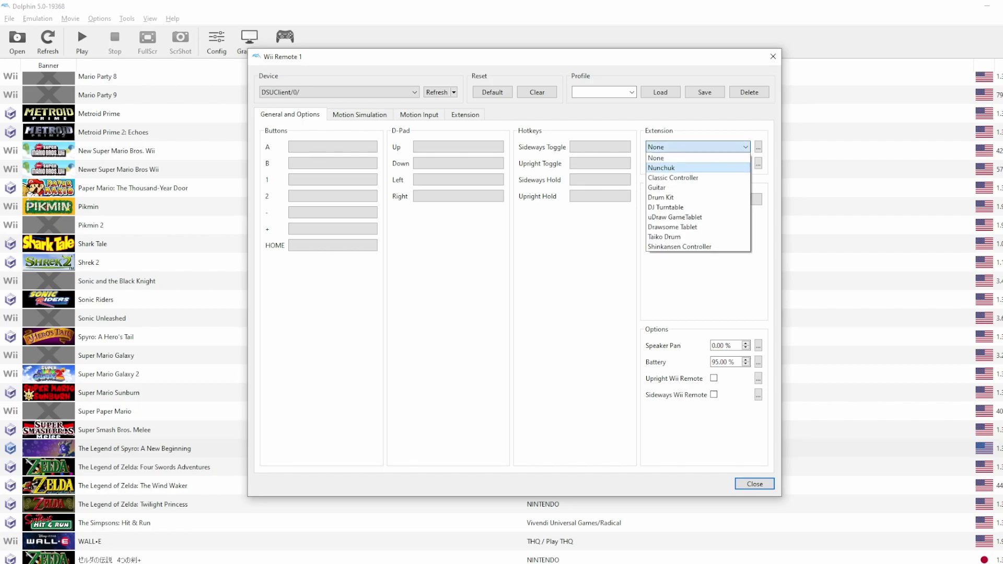
{"action": "key", "text": "Down"}
{"action": "key", "text": "Escape"}
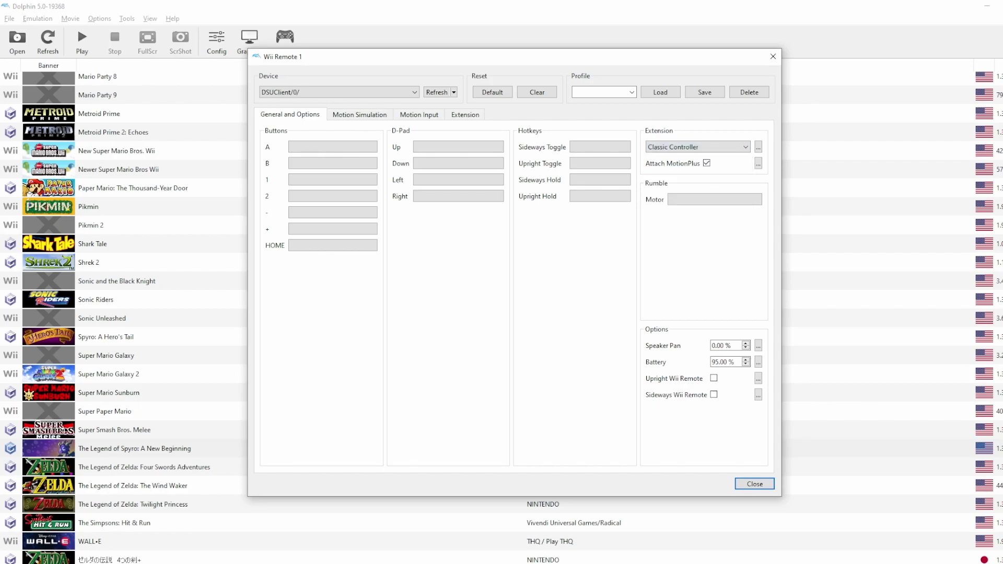
- Examine the Classic Controller mapping fields and the general button mappings of Wii Remote 1
{"action": "left_click", "coordinate": [465, 114]}
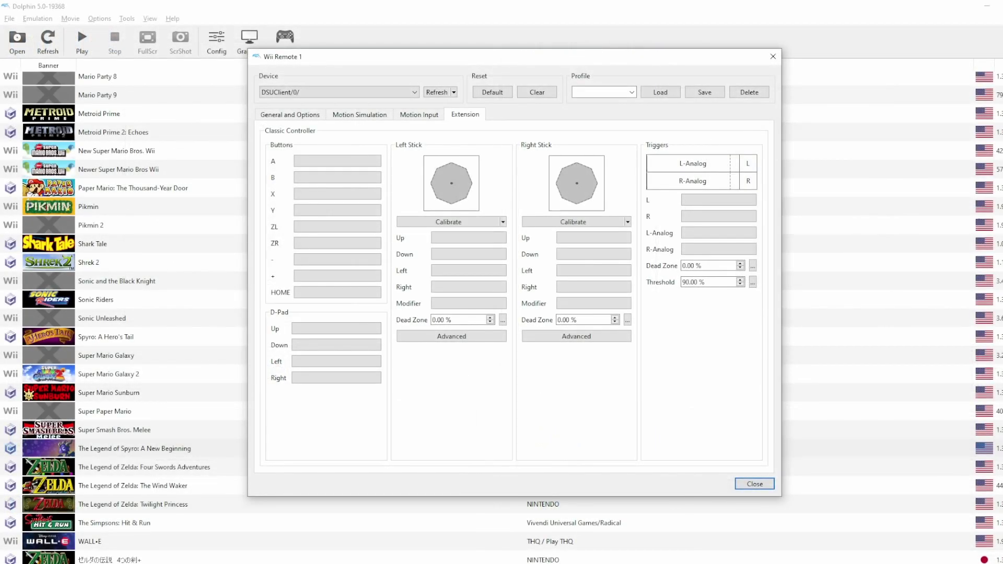
{"action": "left_click", "coordinate": [289, 114]}
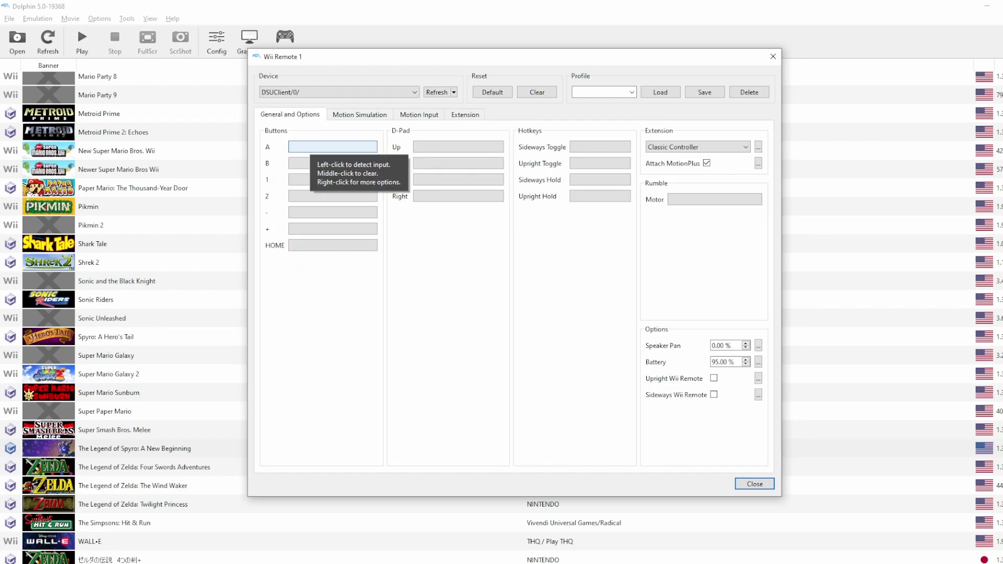
{"action": "left_click", "coordinate": [465, 114]}
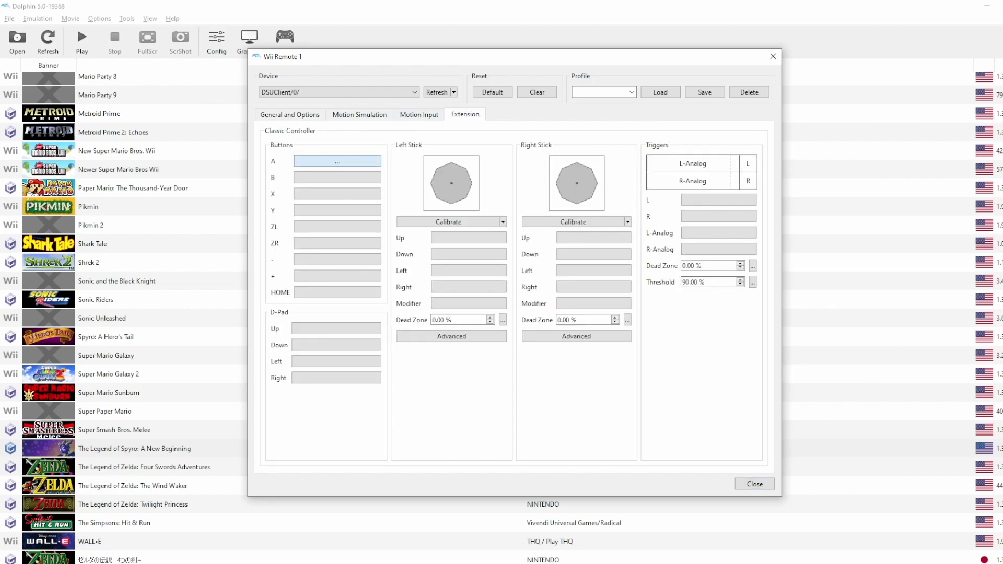
{"action": "left_click", "coordinate": [290, 114]}
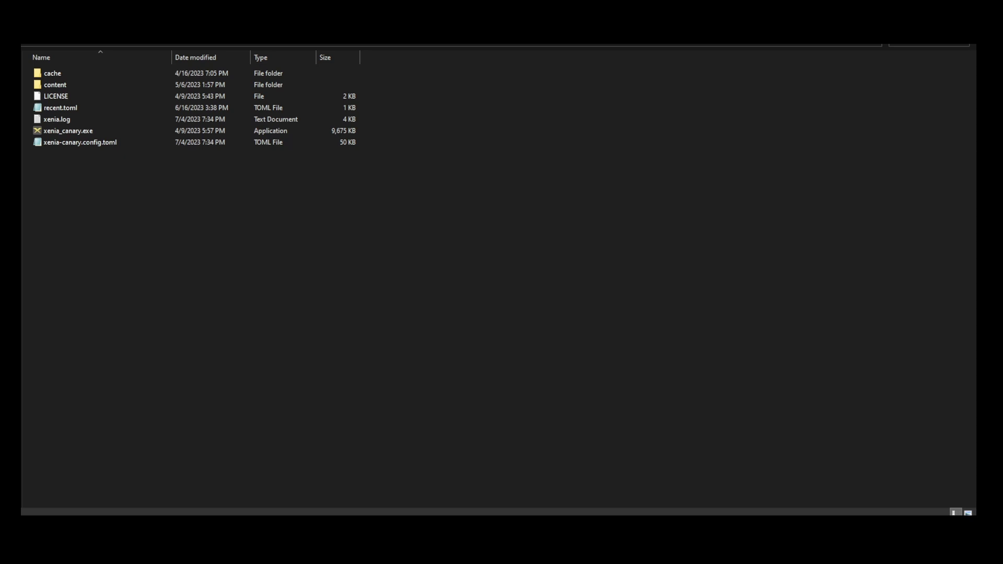
- Switch to the Xenia folder, open xenia-canary.config.toml in Notepad and enlarge its window
{"action": "left_click", "coordinate": [79, 142]}
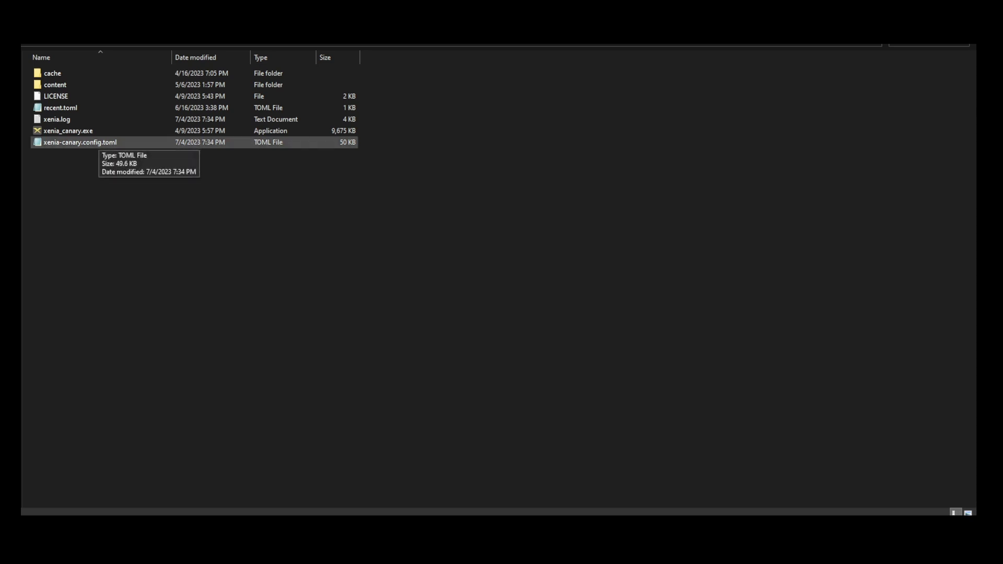
{"action": "double_click", "coordinate": [79, 142]}
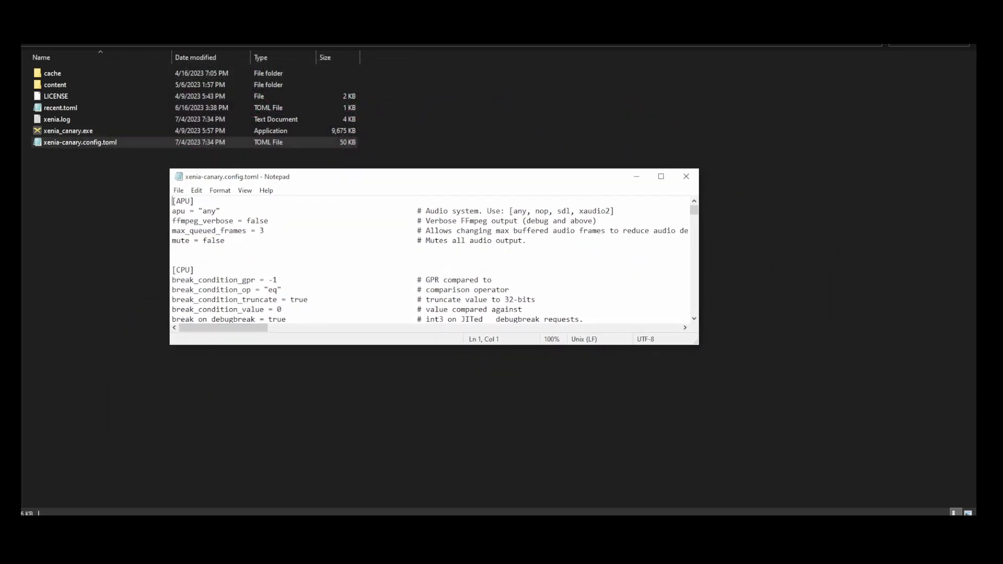
{"action": "key", "text": "super+Up"}
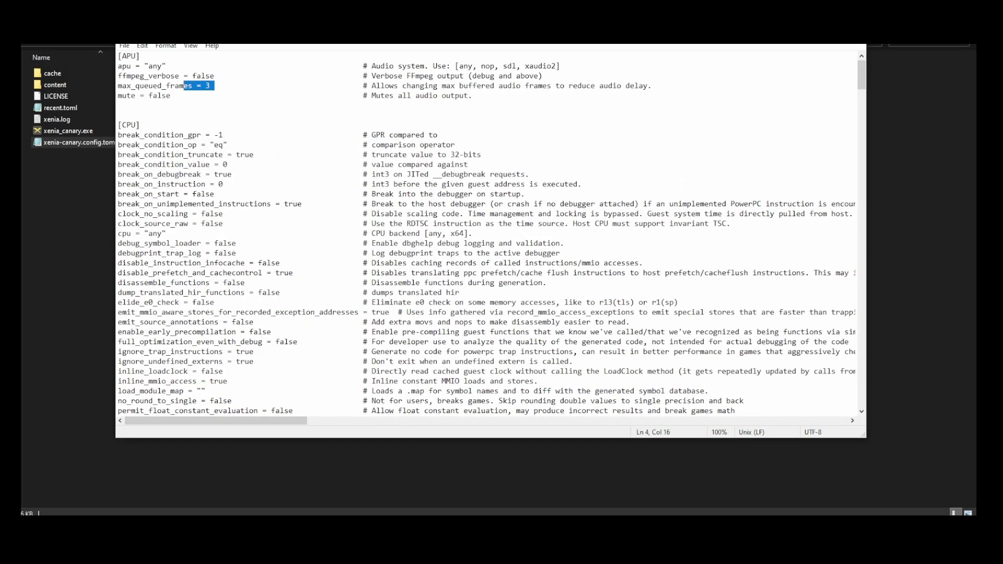
- Highlight the max_queued_frames line in the APU section of the config file
{"action": "key", "text": "shift+Left"}
{"action": "key", "text": "shift+Left"}
{"action": "key", "text": "shift+Left"}
{"action": "key", "text": "shift+Left"}
{"action": "key", "text": "shift+Left"}
{"action": "key", "text": "shift+Left"}
{"action": "key", "text": "shift+Left"}
{"action": "key", "text": "shift+Left"}
{"action": "key", "text": "shift+Left"}
{"action": "key", "text": "shift+Left"}
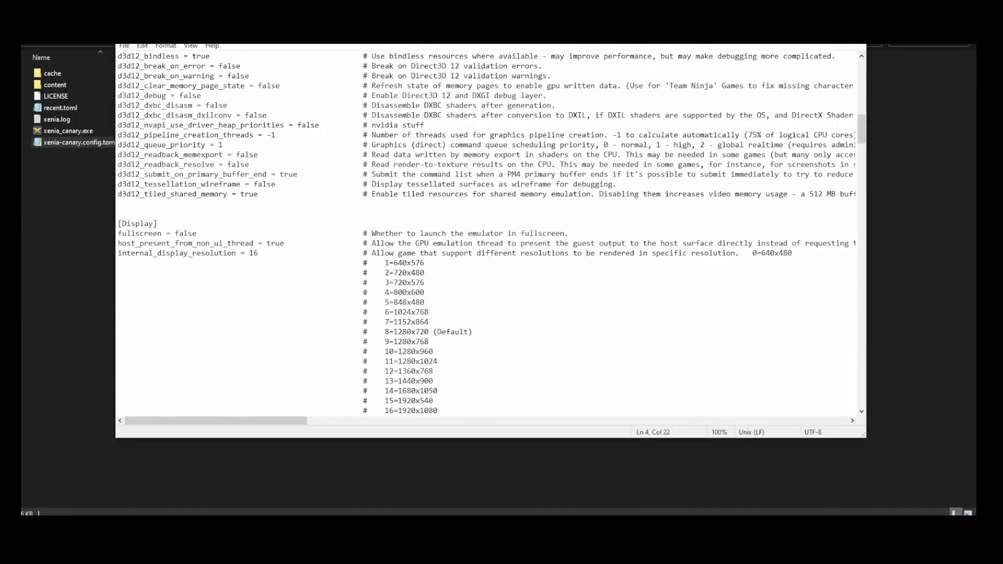
- Find the internal_display_resolution setting in the Display section and highlight it with its list of resolutions
{"action": "scroll", "coordinate": [491, 233], "scroll_direction": "down", "scroll_amount": 2}
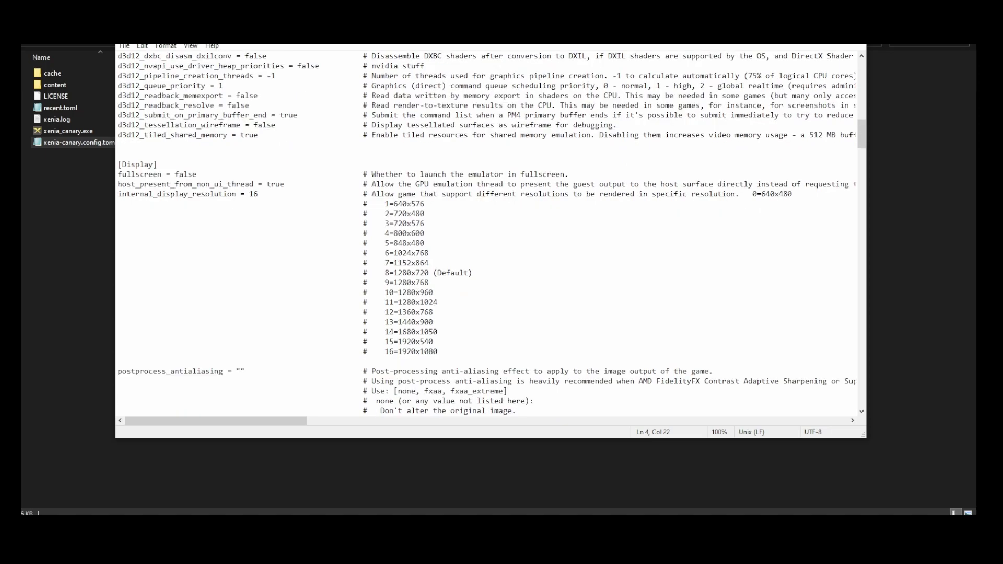
{"action": "left_click_drag", "start_coordinate": [157, 194], "coordinate": [119, 361]}
{"action": "left_click", "coordinate": [261, 194]}
- Locate the vsync and vsync_interval settings just above the General section and highlight them
{"action": "scroll", "coordinate": [485, 235], "scroll_direction": "down", "scroll_amount": 20}
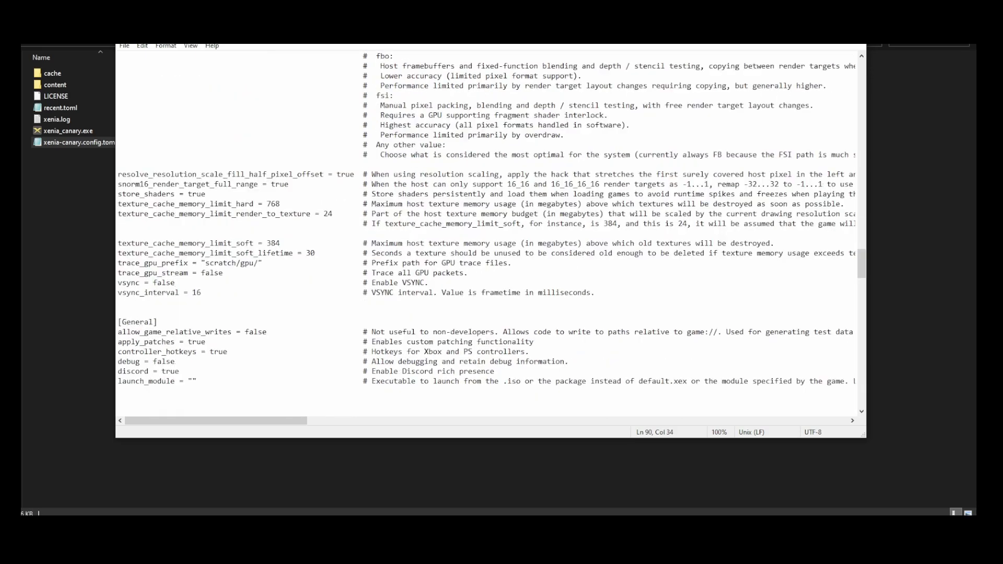
{"action": "scroll", "coordinate": [486, 235], "scroll_direction": "up", "scroll_amount": 4}
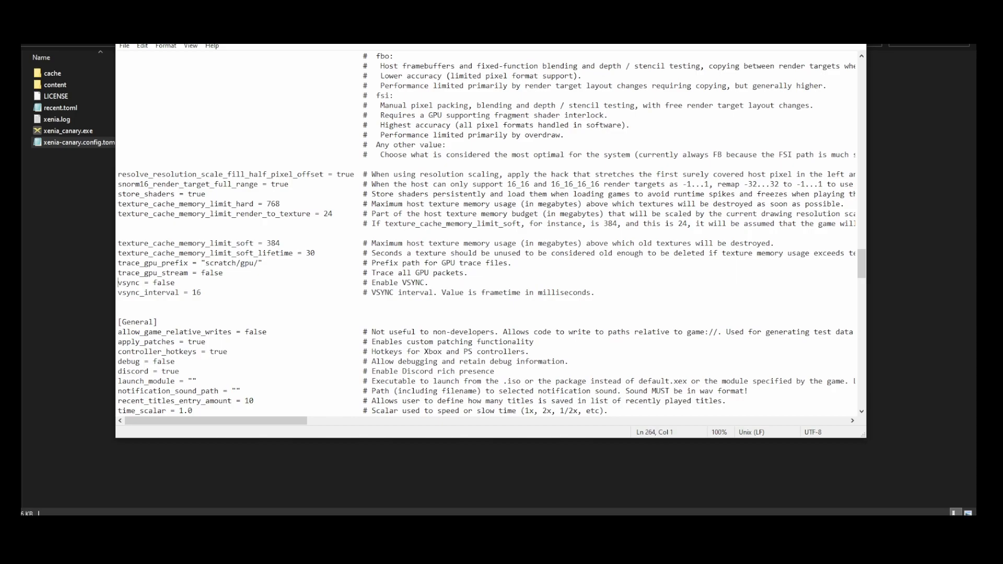
{"action": "left_click_drag", "start_coordinate": [152, 282], "coordinate": [118, 302]}
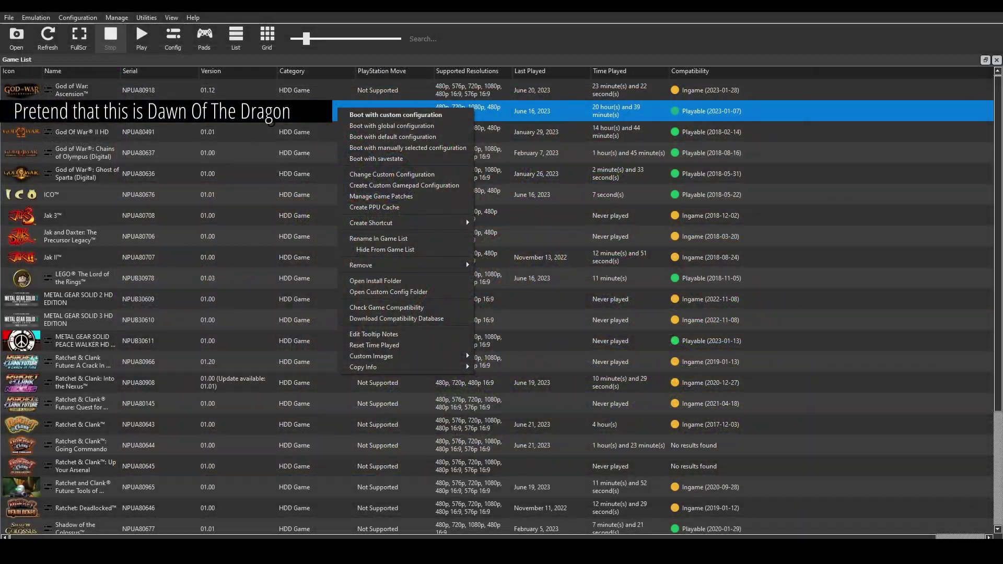
- Switch to RPCS3, open the highlighted game's custom configuration and set the renderer to OpenGL
{"action": "key", "text": "Down"}
{"action": "key", "text": "Down"}
{"action": "key", "text": "Down"}
{"action": "key", "text": "Down"}
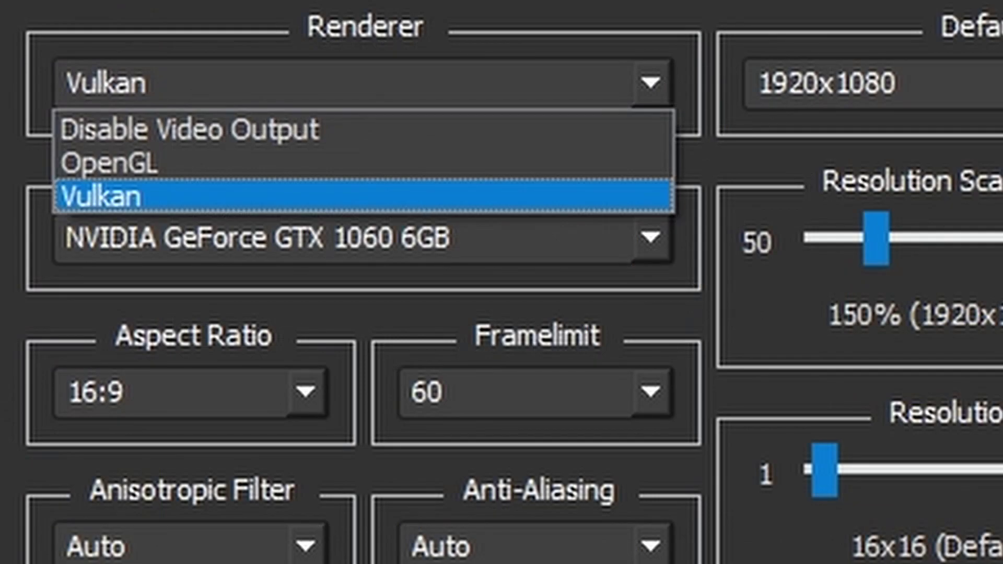
{"action": "key", "text": "Up"}
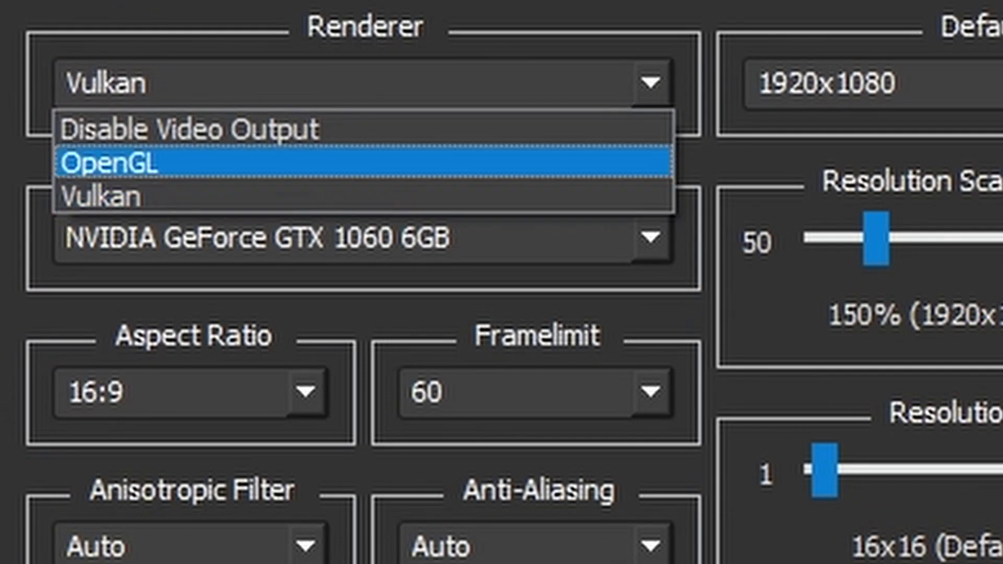
{"action": "key", "text": "Return"}
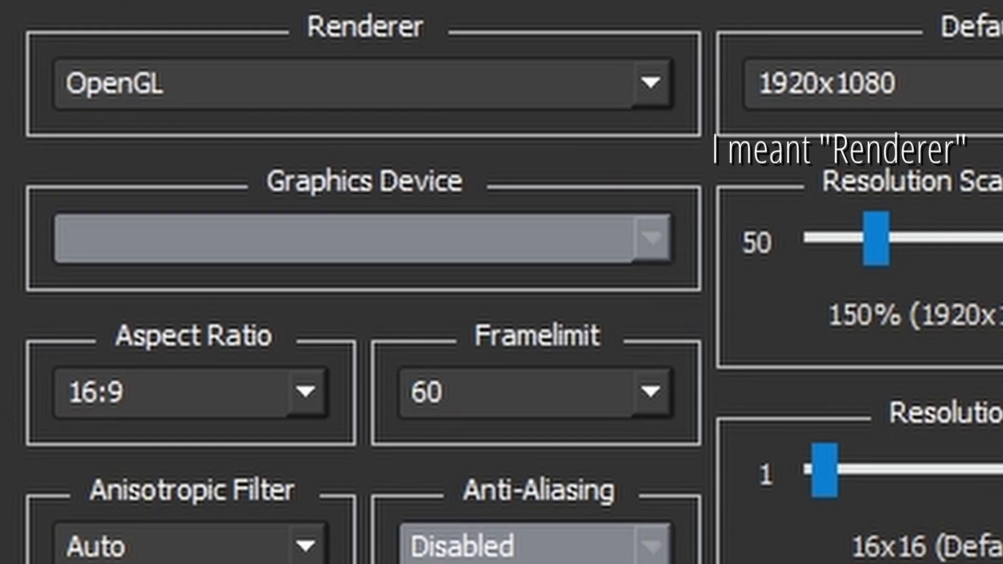